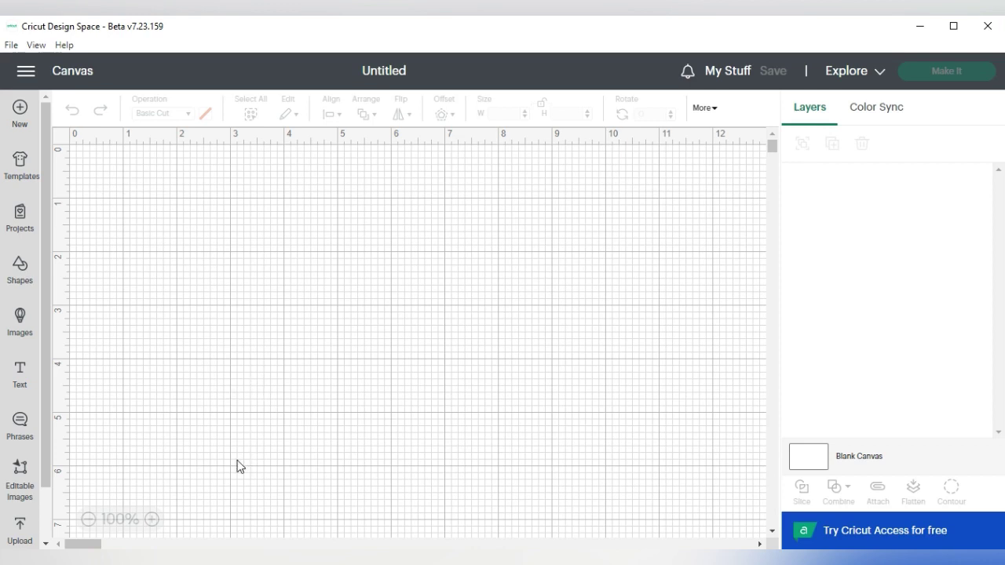
Load the IMG_7401 family photo from Downloads into the image upload screen
click(17, 529)
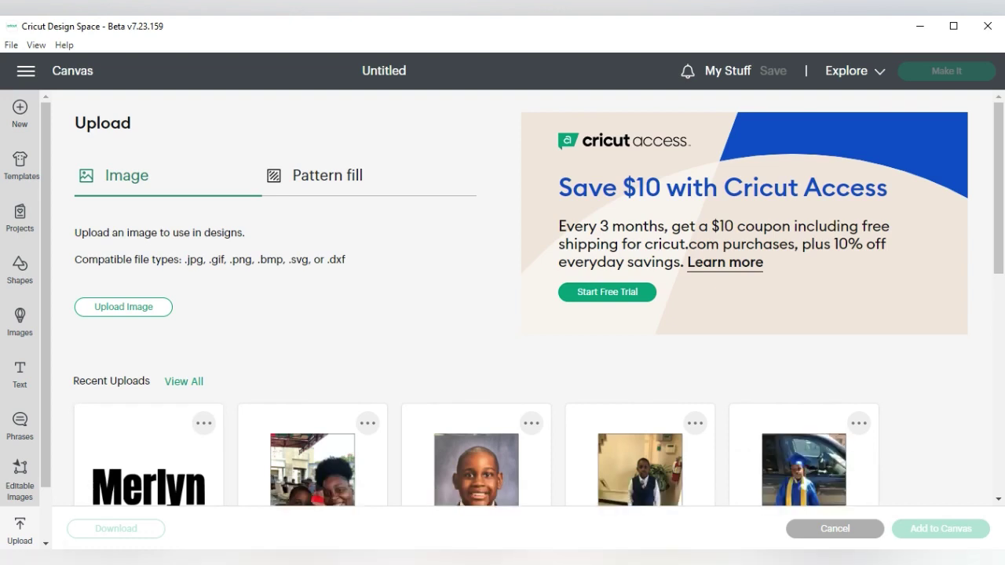
click(952, 29)
click(129, 307)
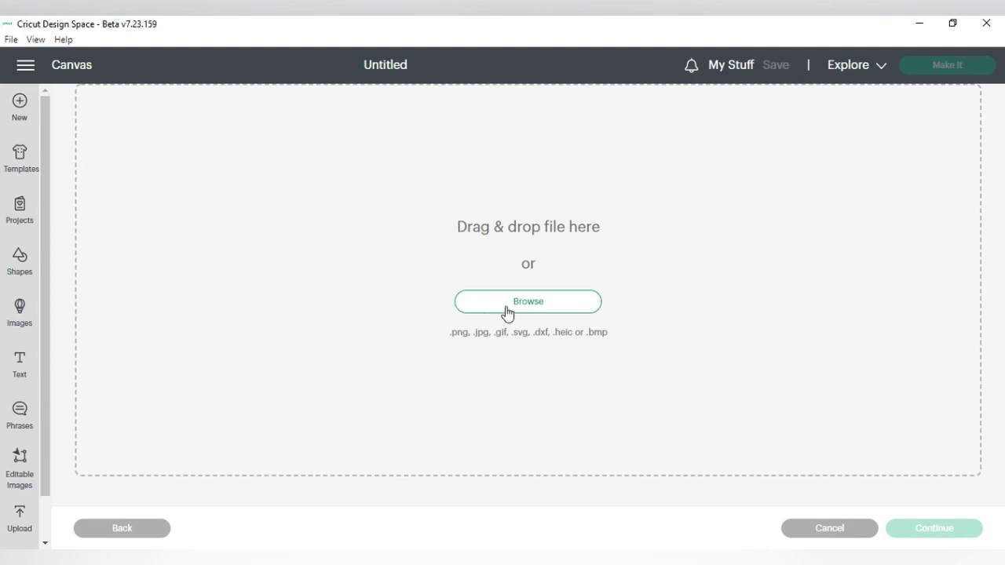
click(506, 312)
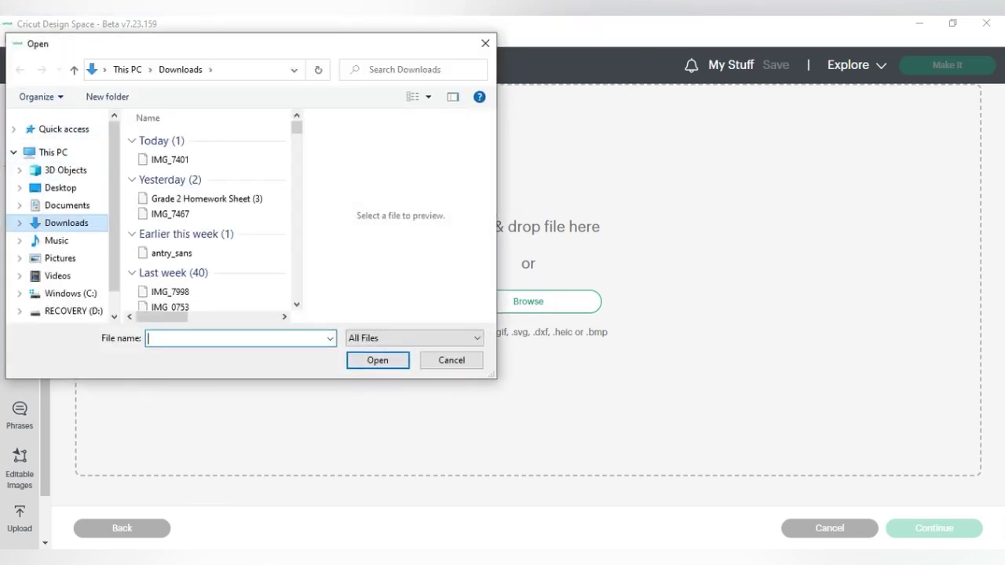
click(169, 159)
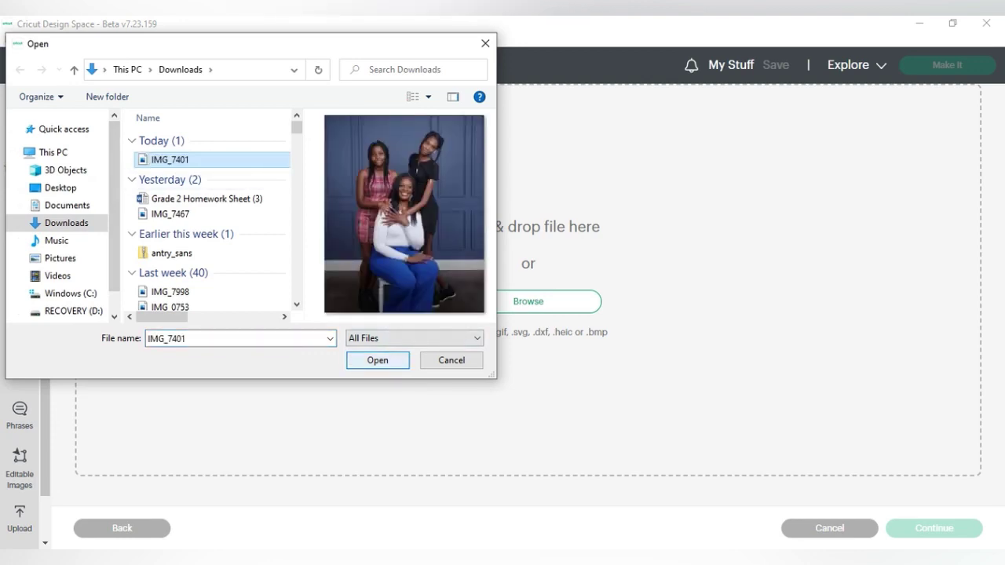
click(390, 361)
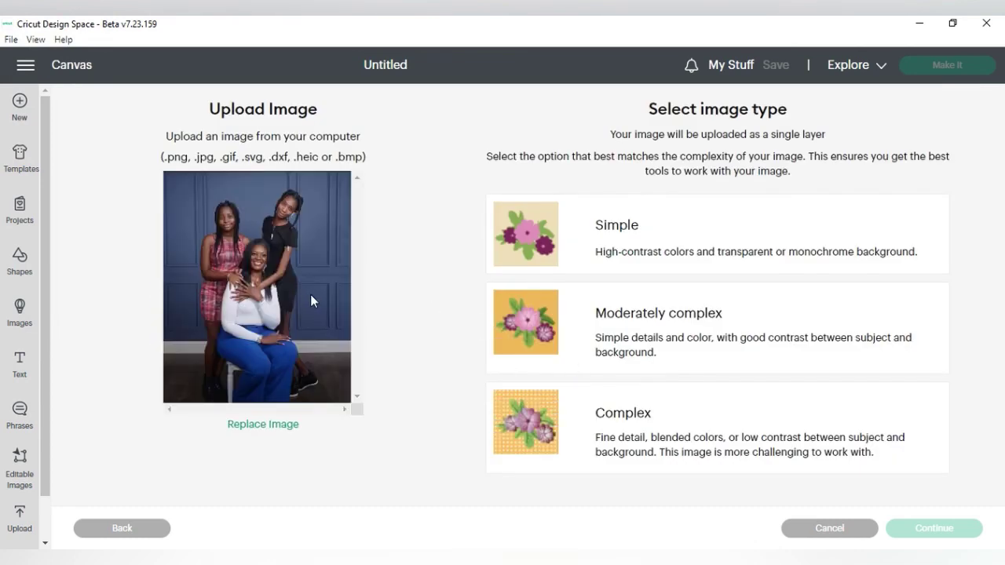
Upload the photo as a Complex Print Then Cut image and select it in Recent Uploads
click(708, 439)
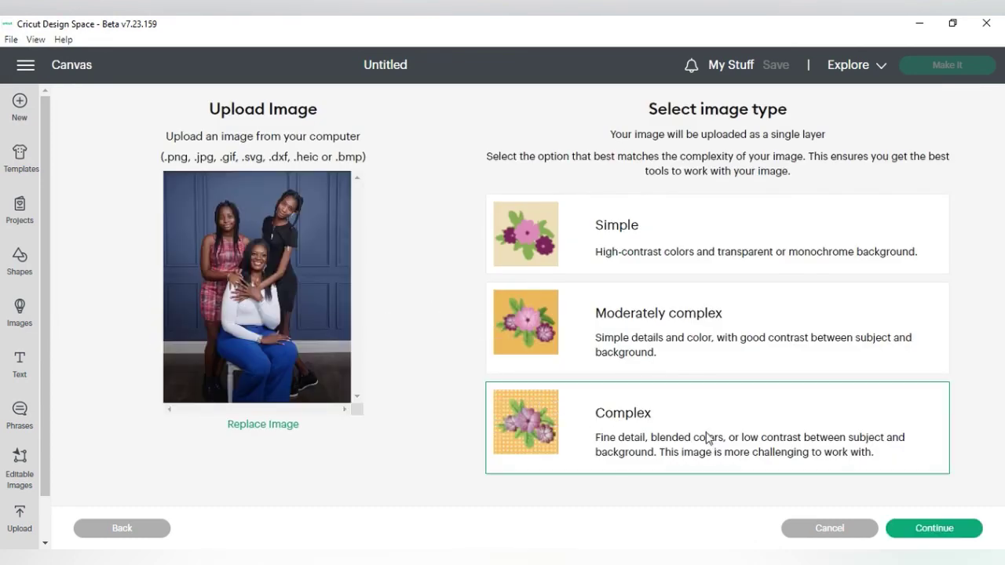
click(935, 535)
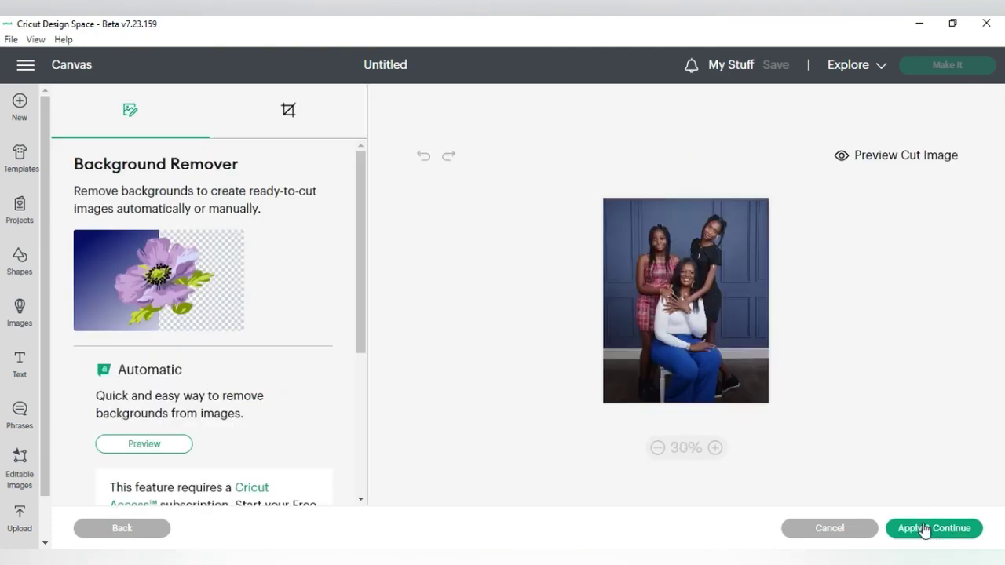
click(922, 530)
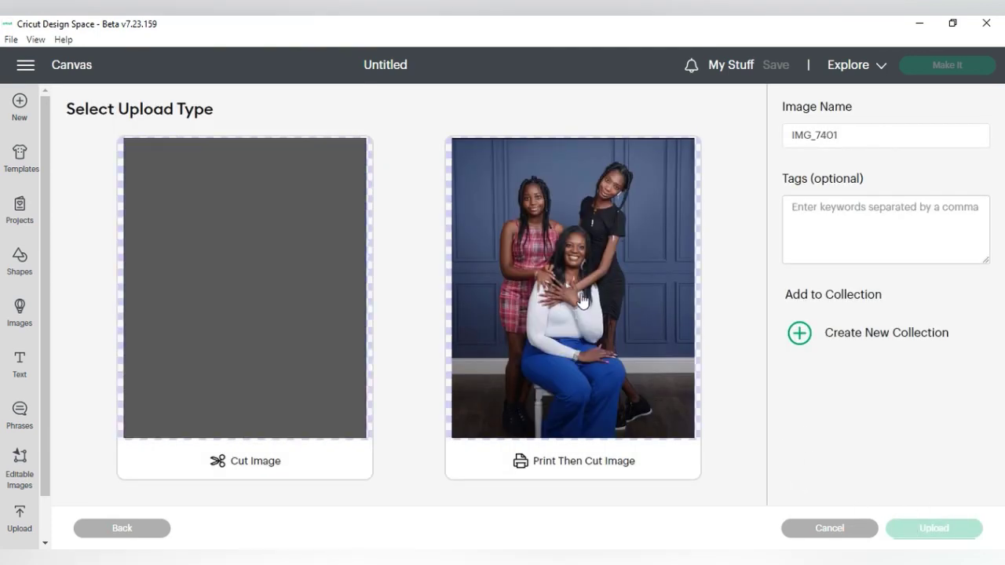
click(581, 300)
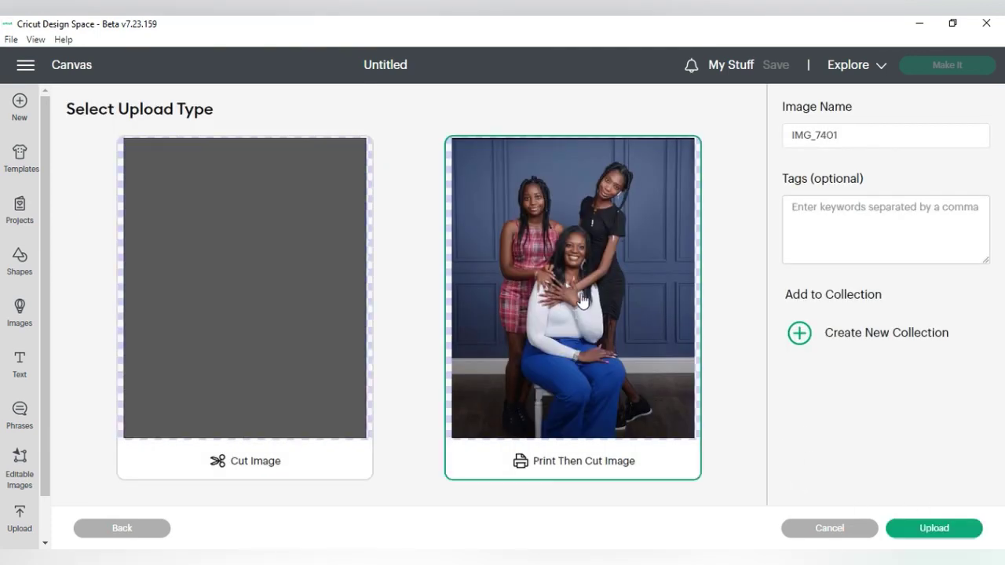
click(916, 532)
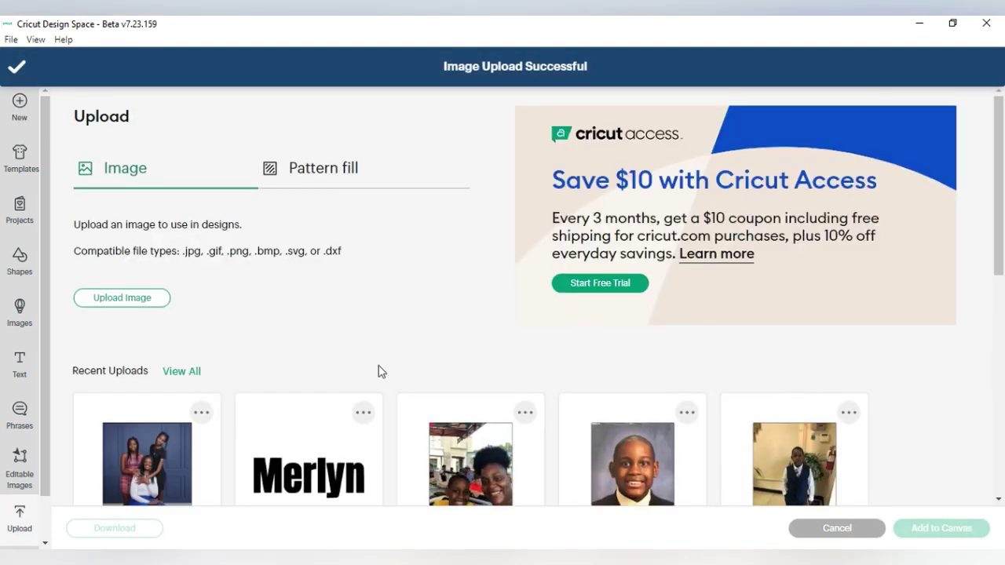
scroll(217, 318, down, 1)
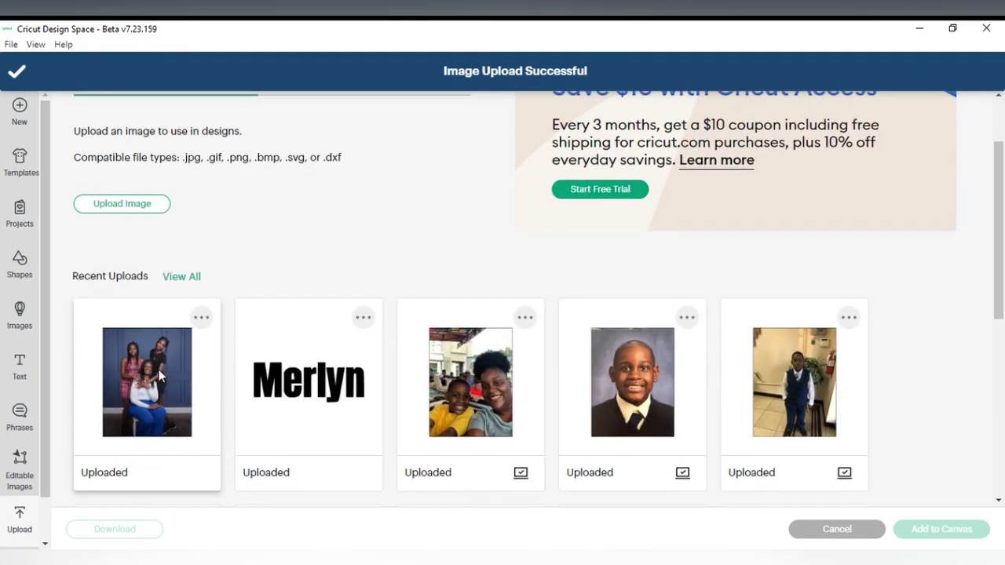
click(159, 376)
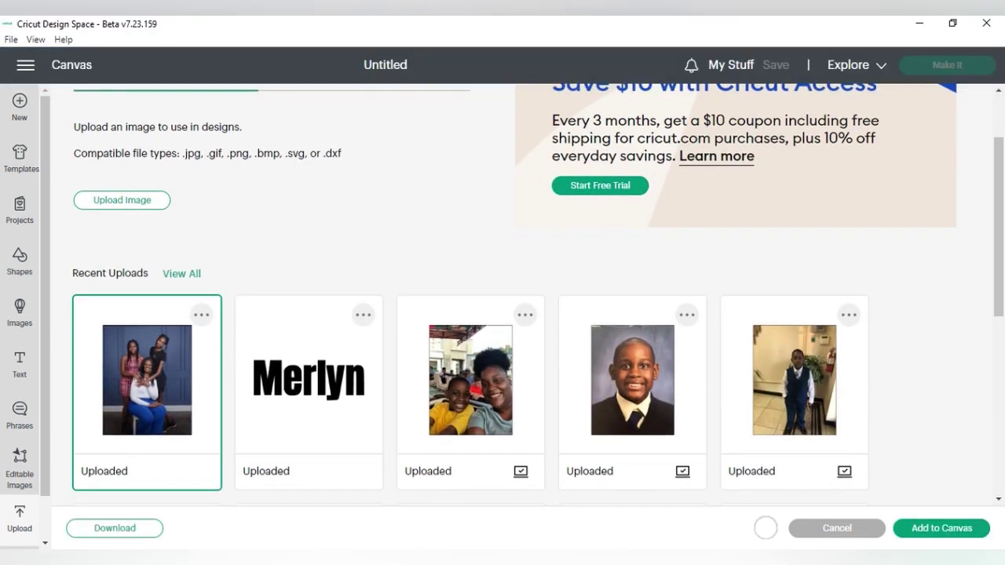
Add Img_7401 to the canvas, move it toward the middle, and size it 4 x 6 inches
click(938, 532)
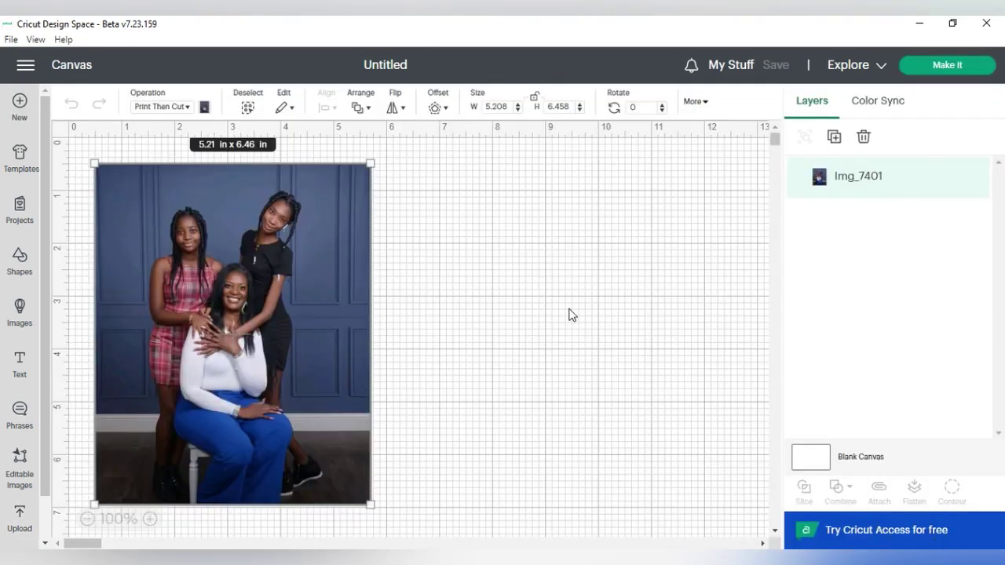
click(571, 314)
drag(196, 305, 330, 311)
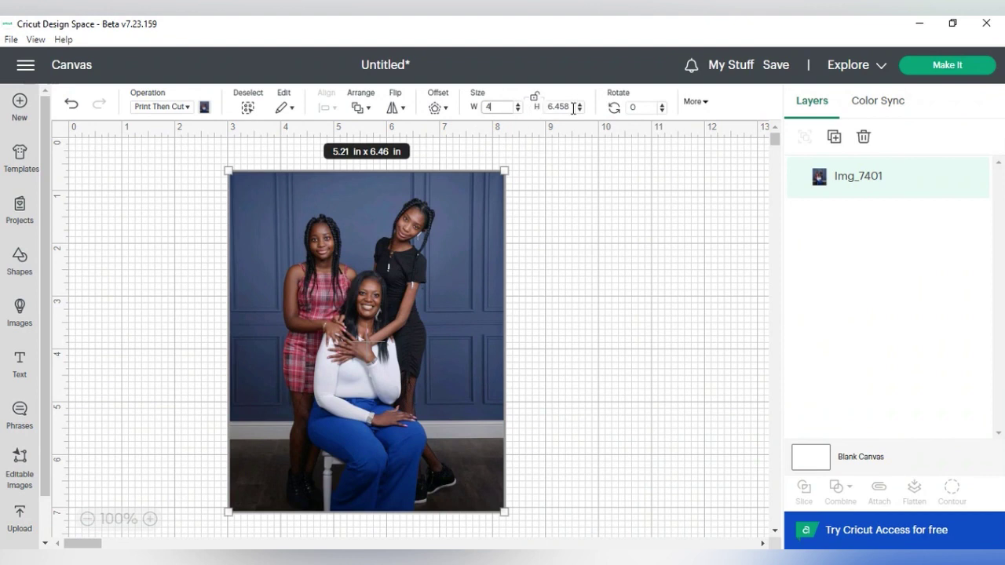
drag(573, 107, 548, 118)
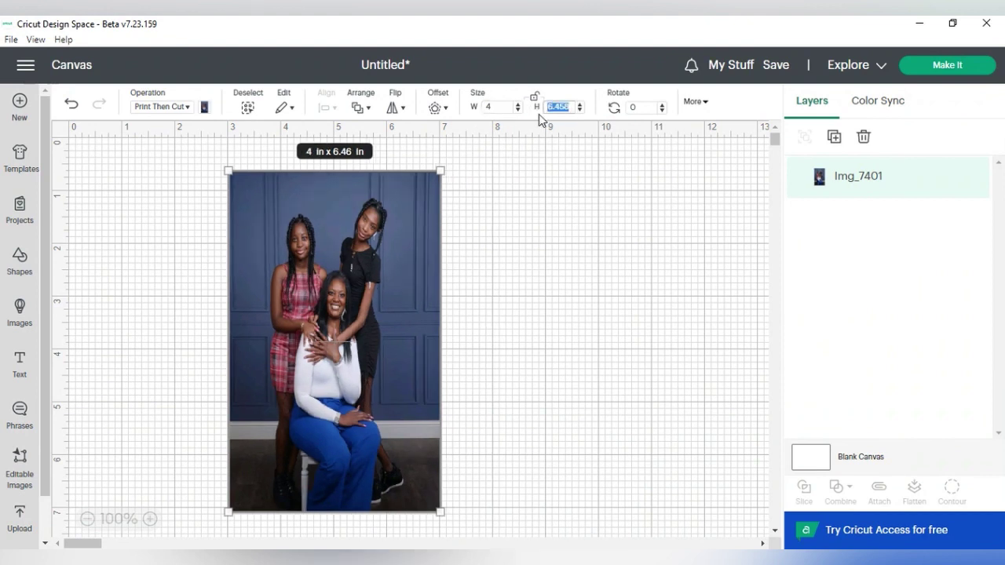
text(6)
key(Return)
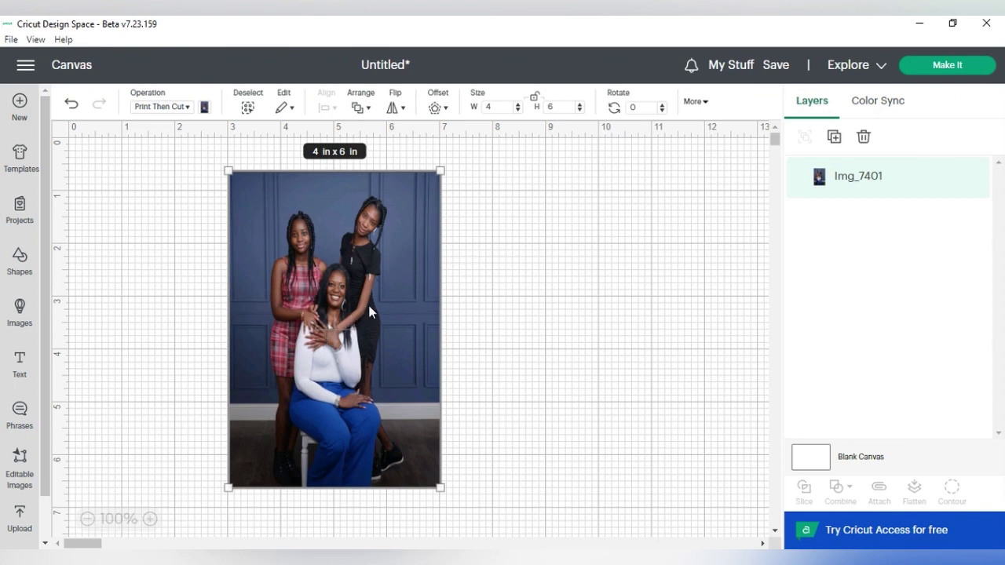
drag(369, 306, 401, 294)
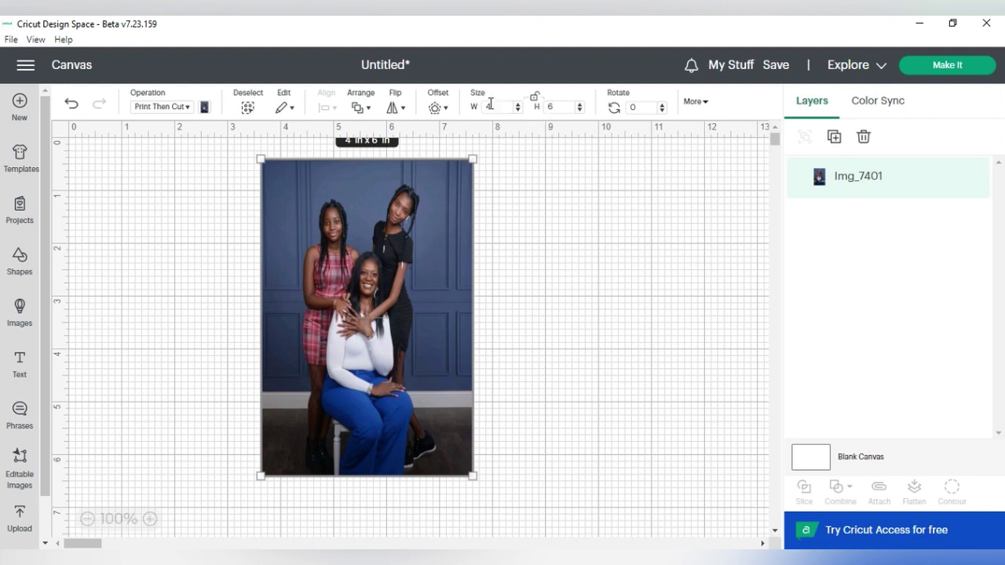
Undo the photo's move and size changes to restore its original size
click(72, 107)
click(73, 109)
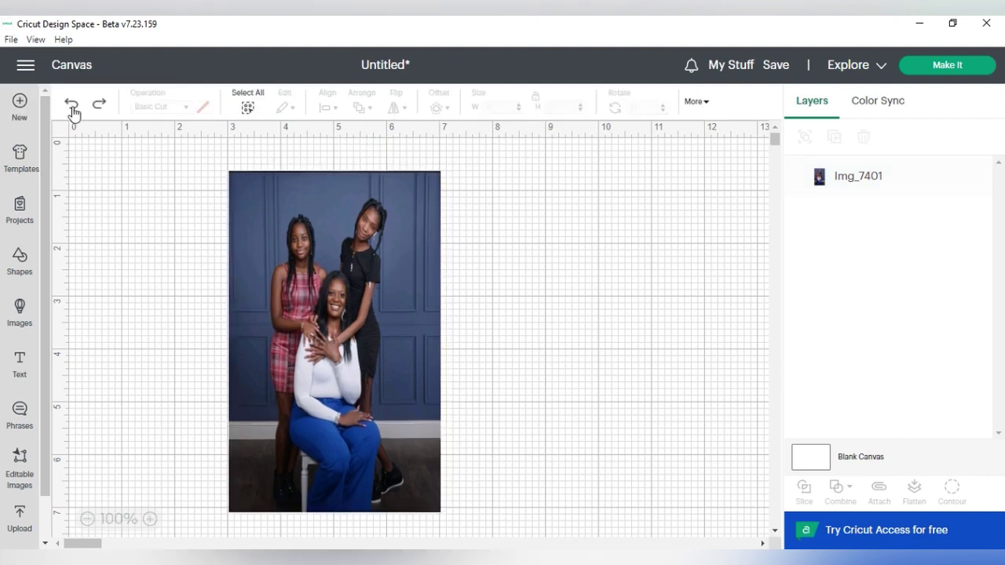
click(72, 108)
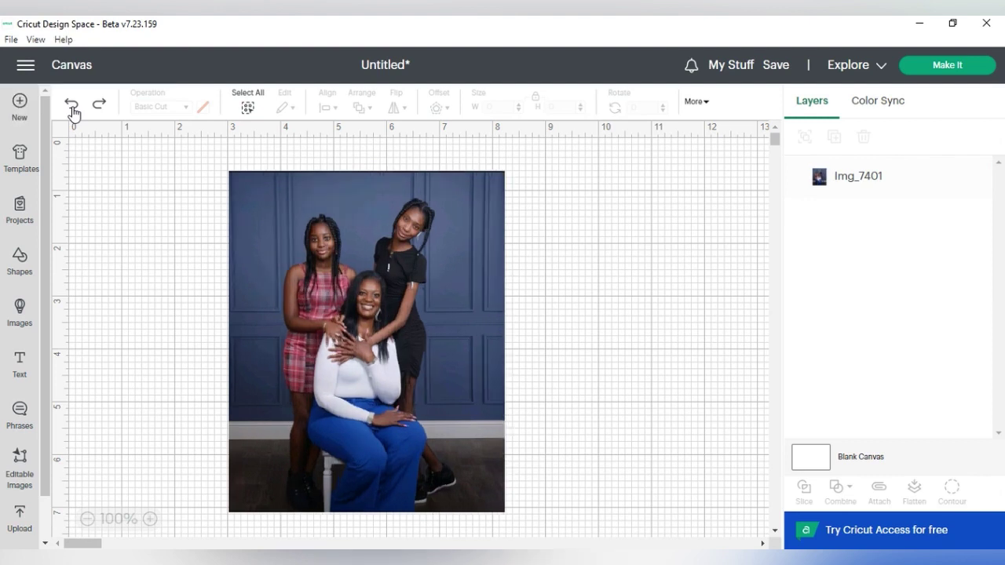
Add a Square shape and drag it roughly to the photo's size on top of it
click(19, 263)
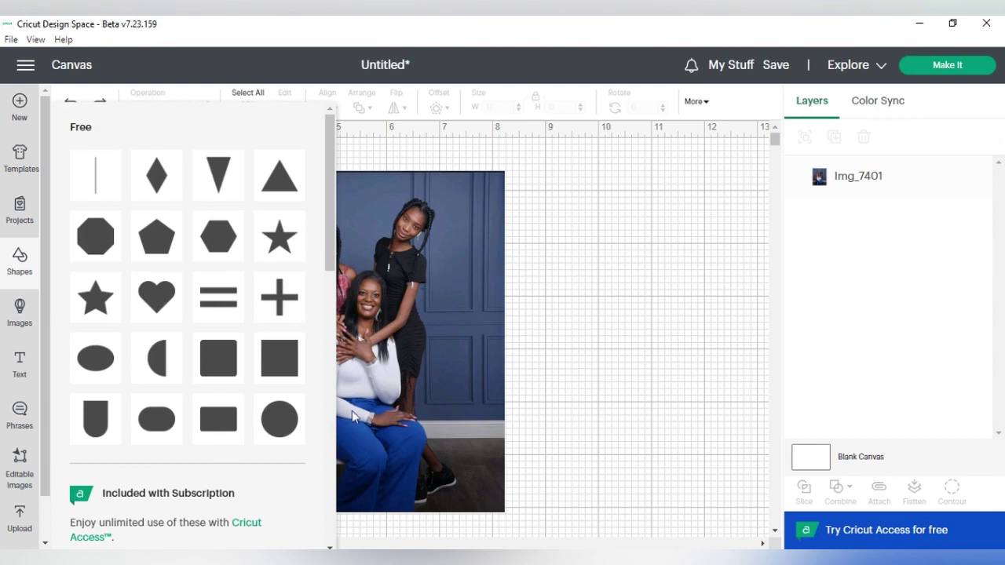
click(292, 363)
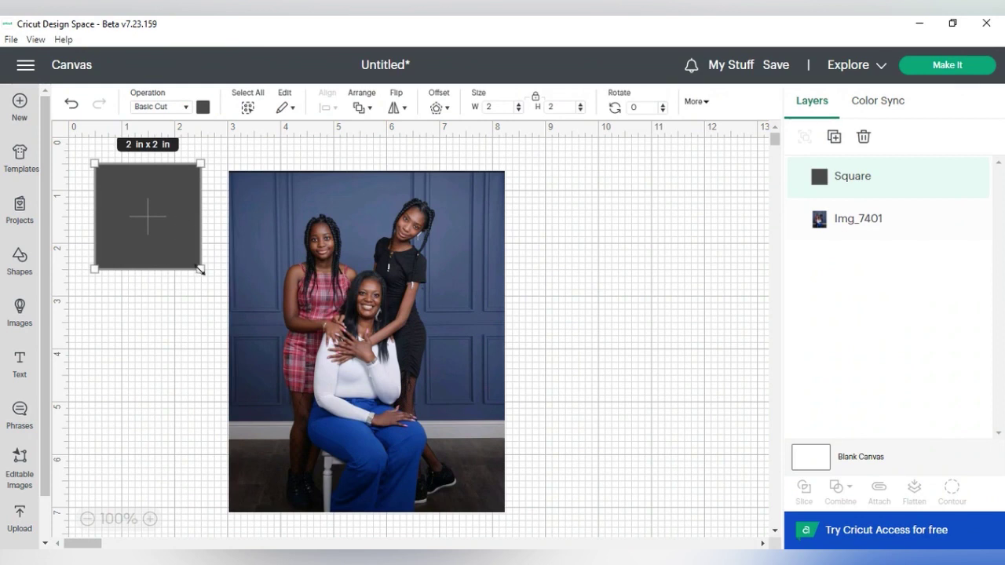
drag(200, 270, 359, 427)
drag(291, 425, 409, 523)
mouse_move(325, 441)
mouse_down()
mouse_move(394, 451)
mouse_move(385, 445)
mouse_up()
mouse_move(514, 164)
mouse_down()
mouse_move(411, 280)
mouse_move(423, 265)
mouse_up()
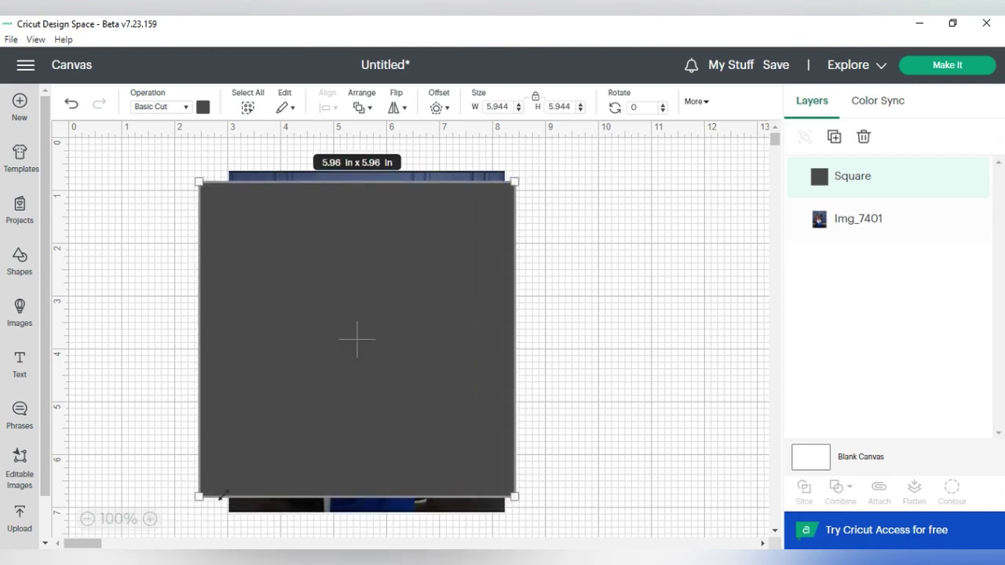
drag(196, 493, 193, 498)
drag(285, 496, 356, 463)
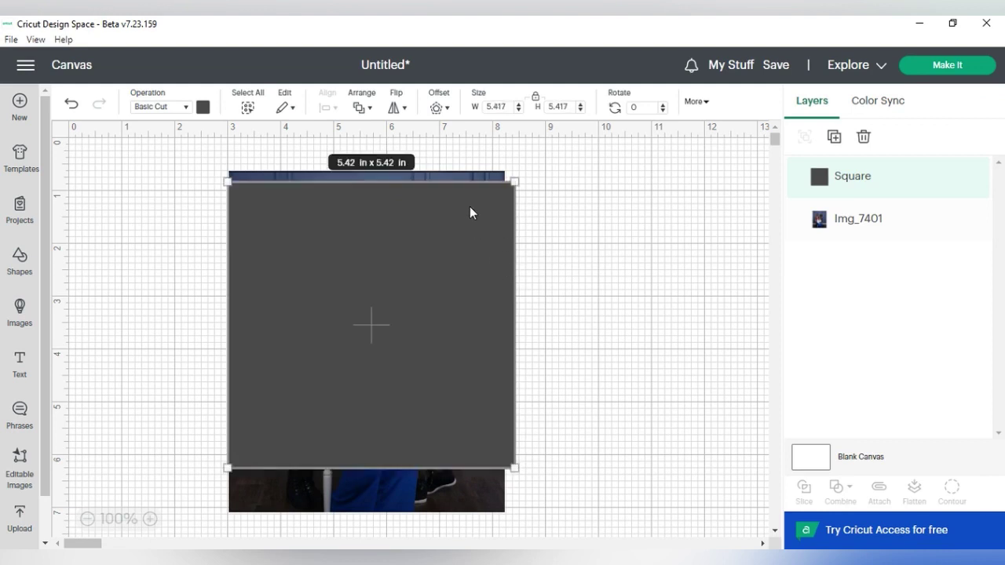
mouse_move(513, 181)
mouse_down()
mouse_move(501, 186)
mouse_move(507, 202)
mouse_up()
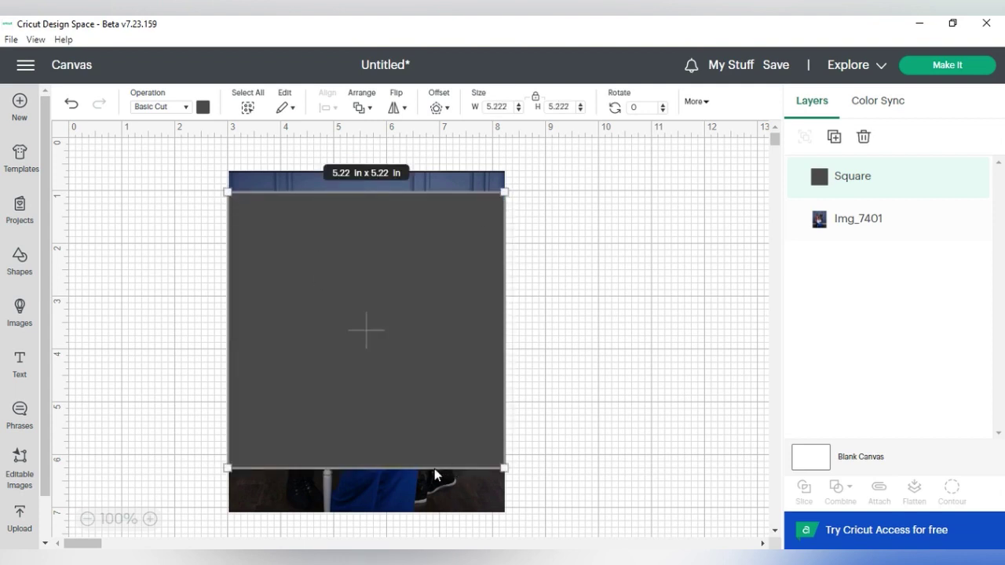
drag(431, 355, 429, 367)
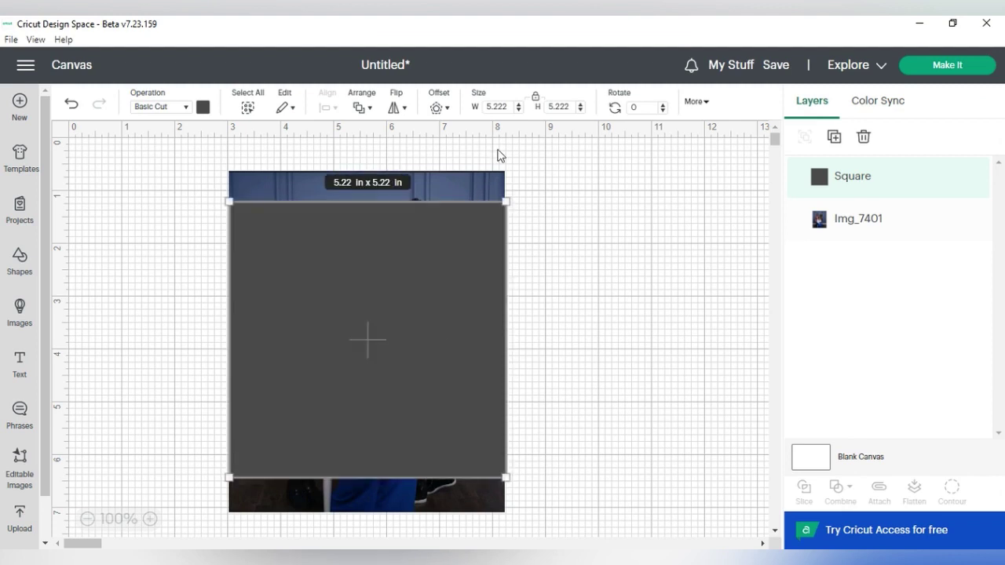
Make the square an unlocked 4 x 6 inch rectangle over the people, then select both layers
click(535, 98)
double_click(510, 108)
text(4)
key(Tab)
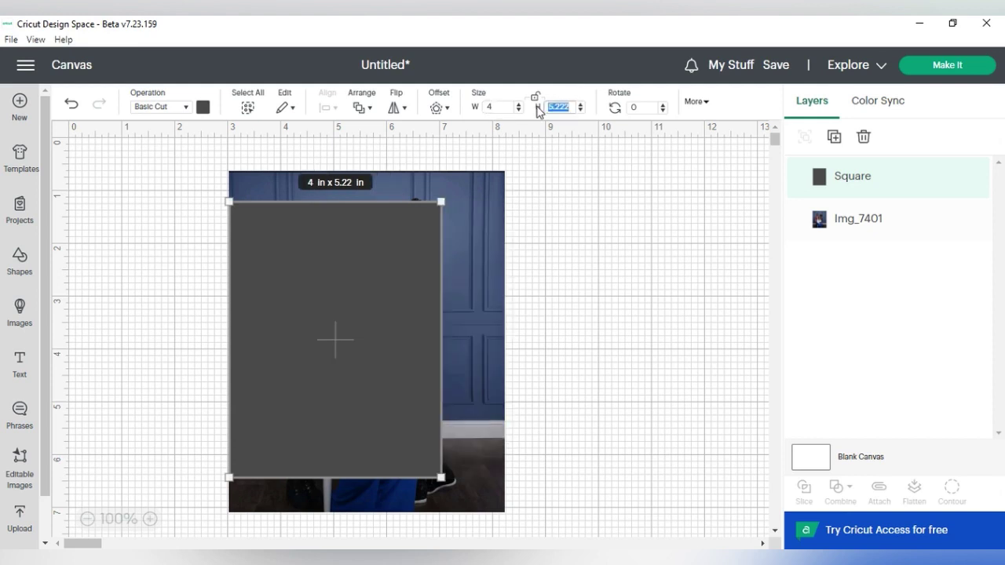
text(6)
key(Return)
drag(369, 301, 400, 296)
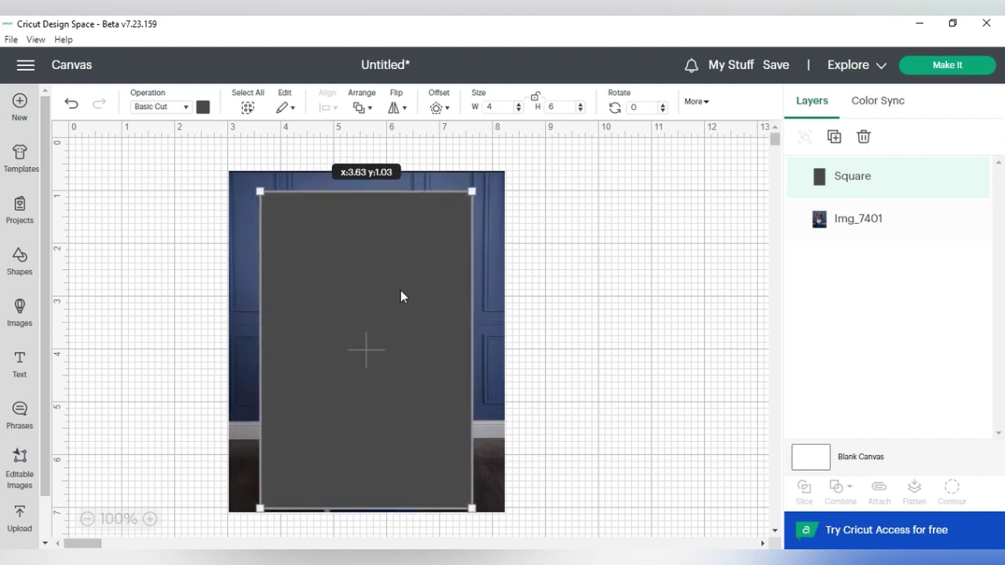
drag(400, 296, 407, 298)
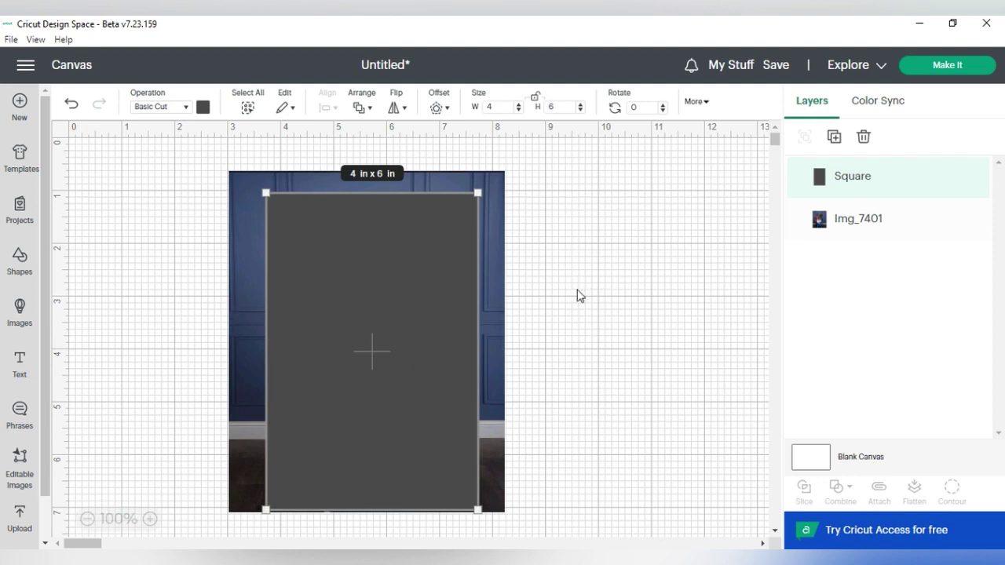
mouse_move(138, 149)
mouse_down()
mouse_move(550, 335)
mouse_move(597, 538)
mouse_up()
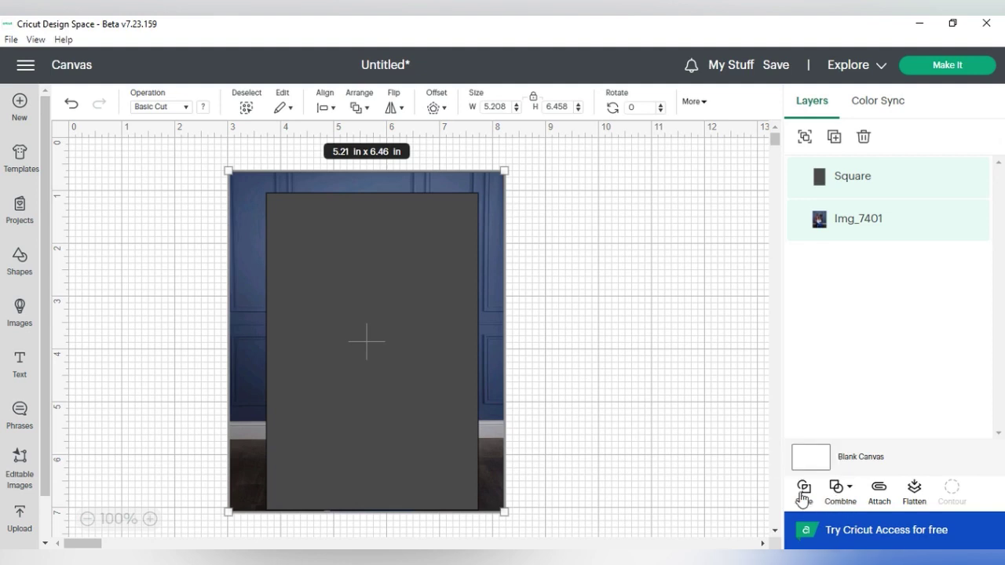
Slice the photo with the rectangle, delete the grey piece and leftover frame, and reposition the crop
click(802, 496)
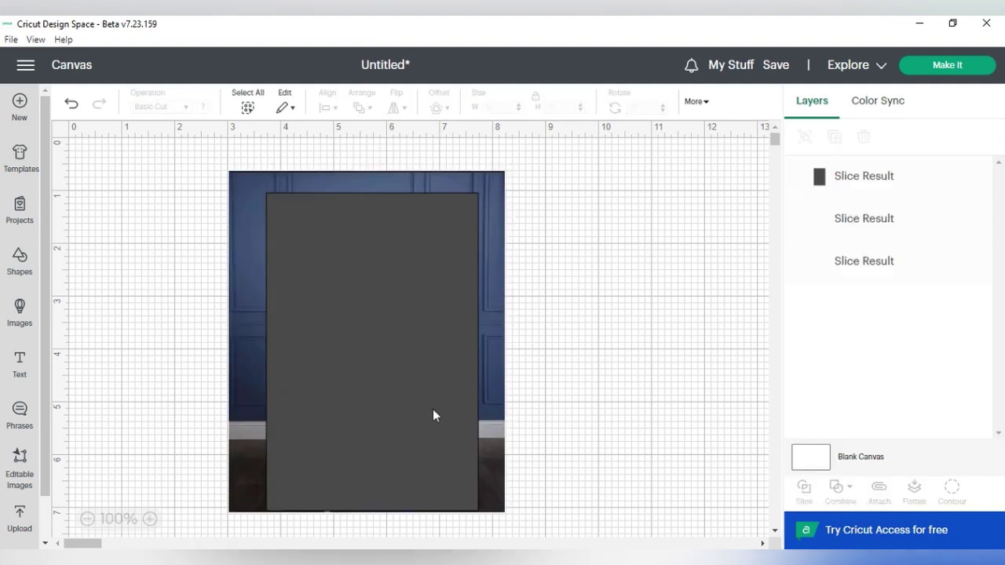
mouse_move(433, 409)
mouse_down()
mouse_move(671, 316)
mouse_move(664, 340)
mouse_up()
key(Delete)
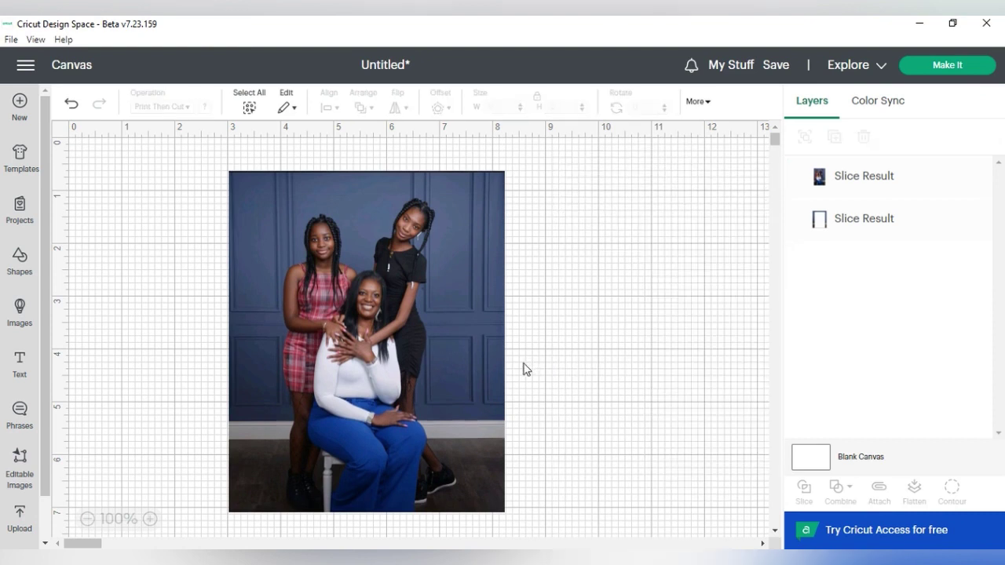
mouse_move(318, 319)
mouse_down()
mouse_move(437, 384)
mouse_move(568, 336)
mouse_move(609, 345)
mouse_up()
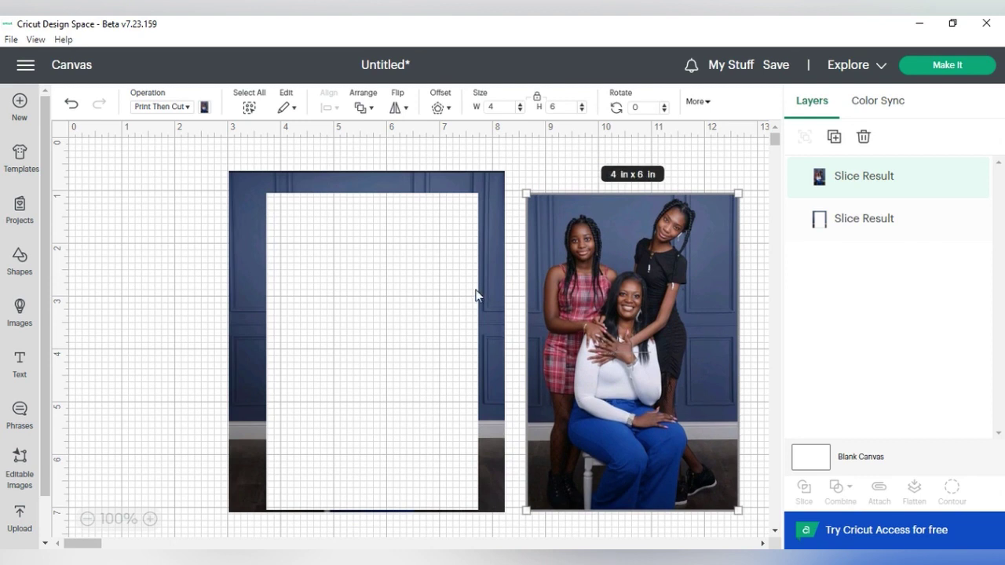
click(501, 282)
key(Delete)
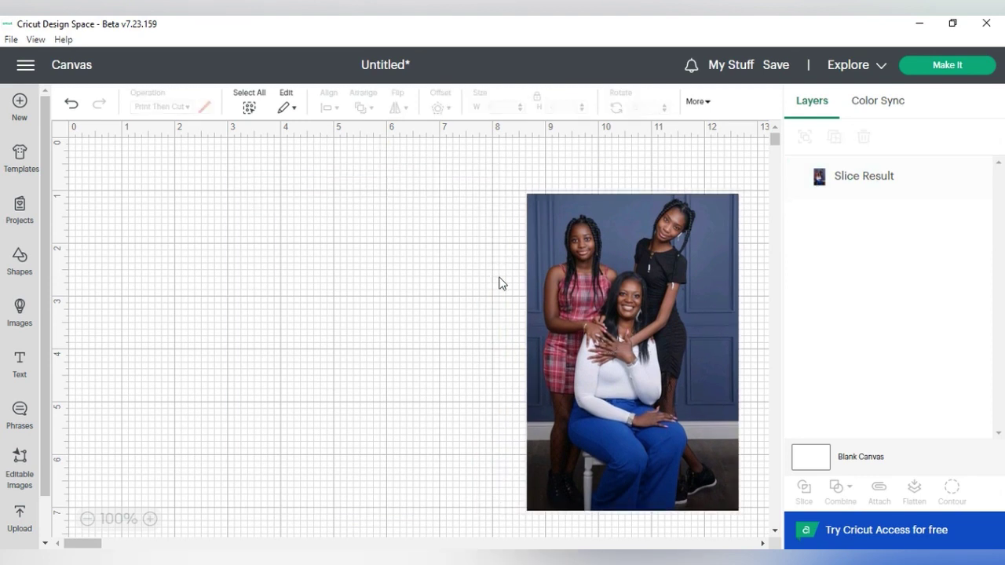
mouse_move(636, 264)
mouse_down()
mouse_move(373, 259)
mouse_move(366, 249)
mouse_up()
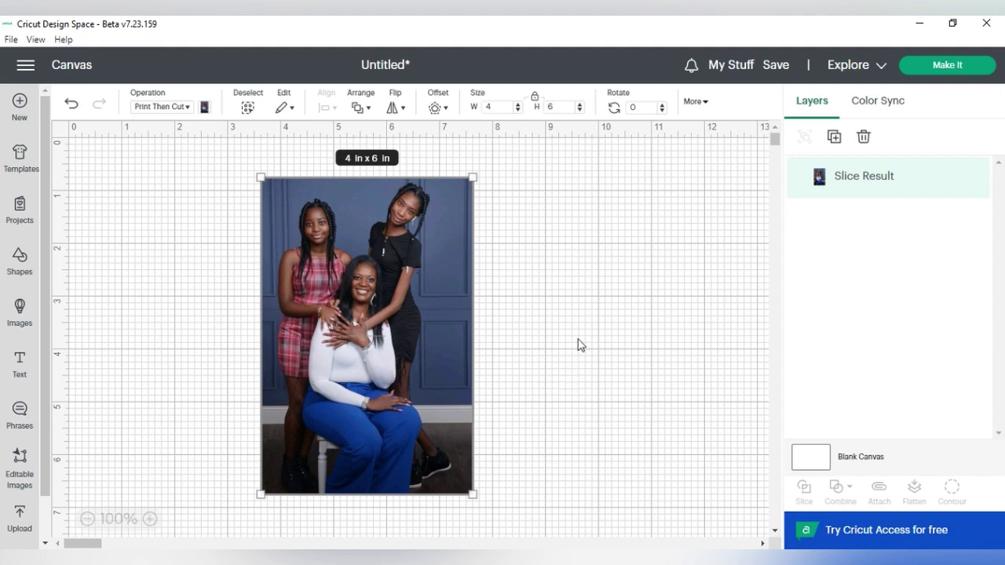
Turn on Mirror for the Print Then Cut mat in Make It and continue
mouse_move(887, 176)
click(937, 70)
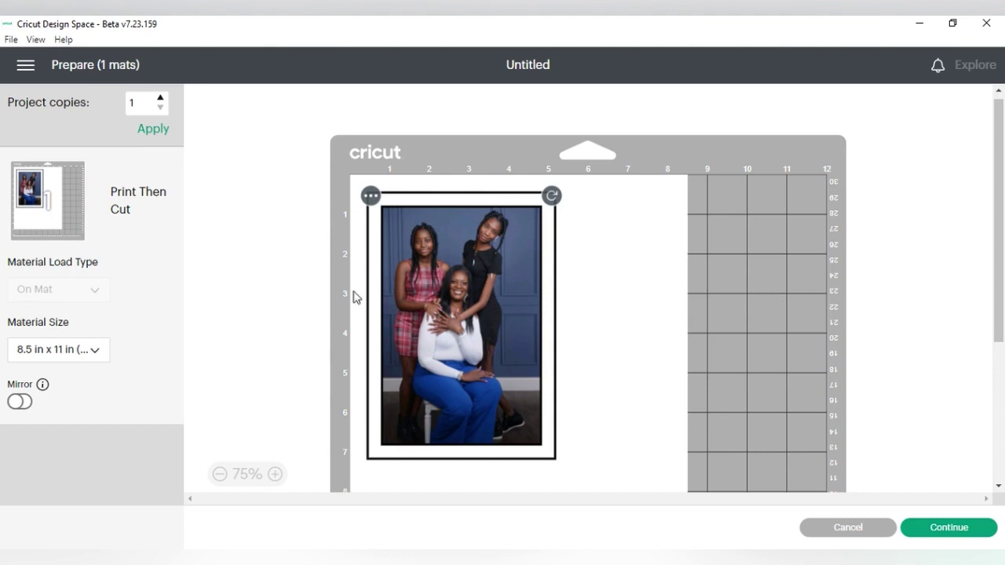
click(18, 403)
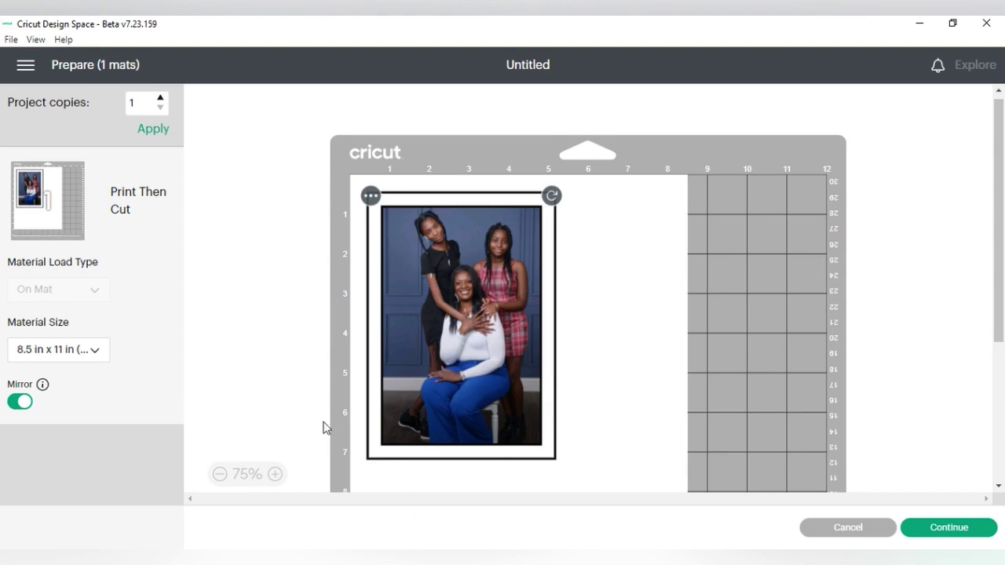
click(959, 534)
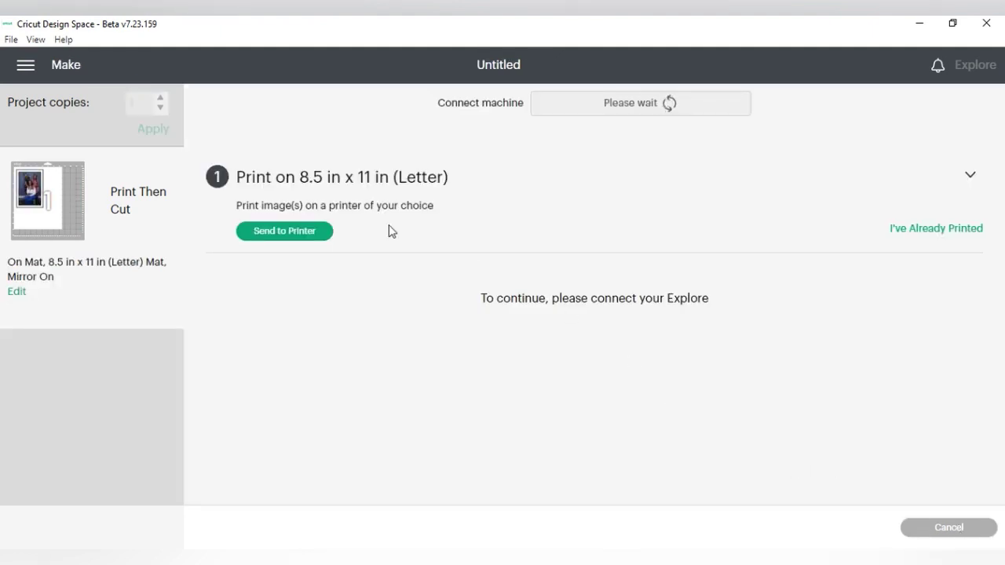
Send to the ET-2800 Series(Network) printer with Use System Dialog enabled
click(297, 237)
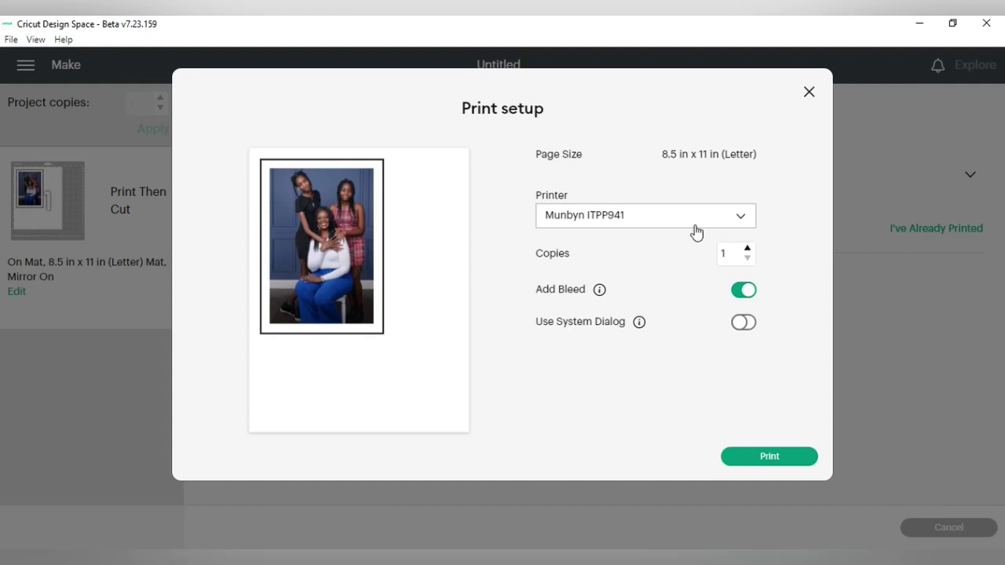
click(701, 229)
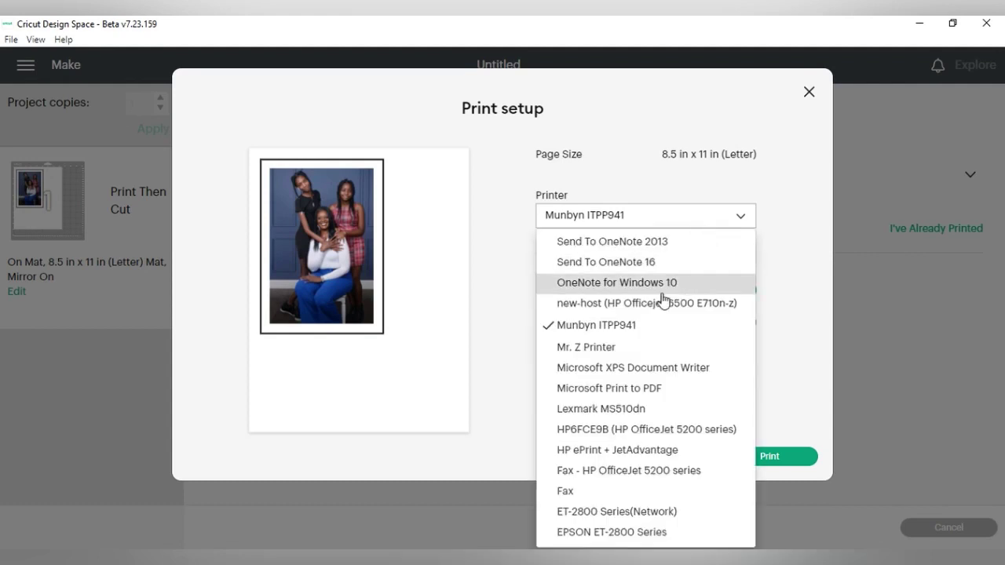
click(653, 512)
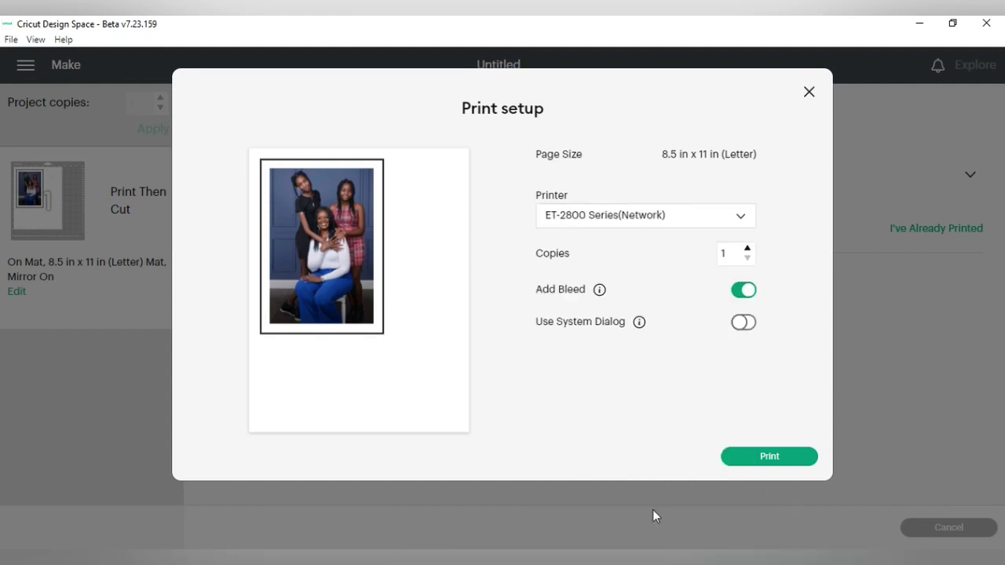
click(740, 326)
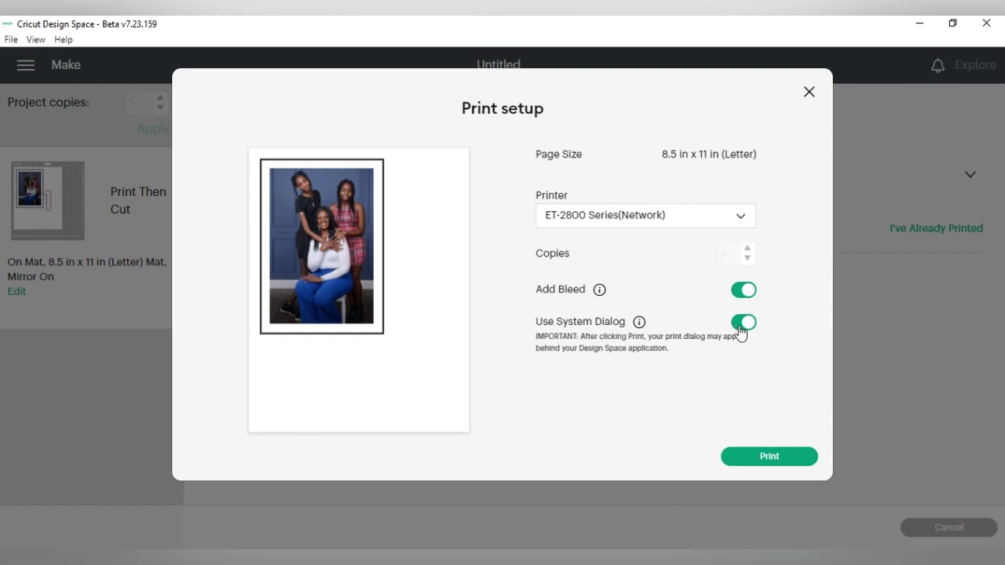
click(789, 461)
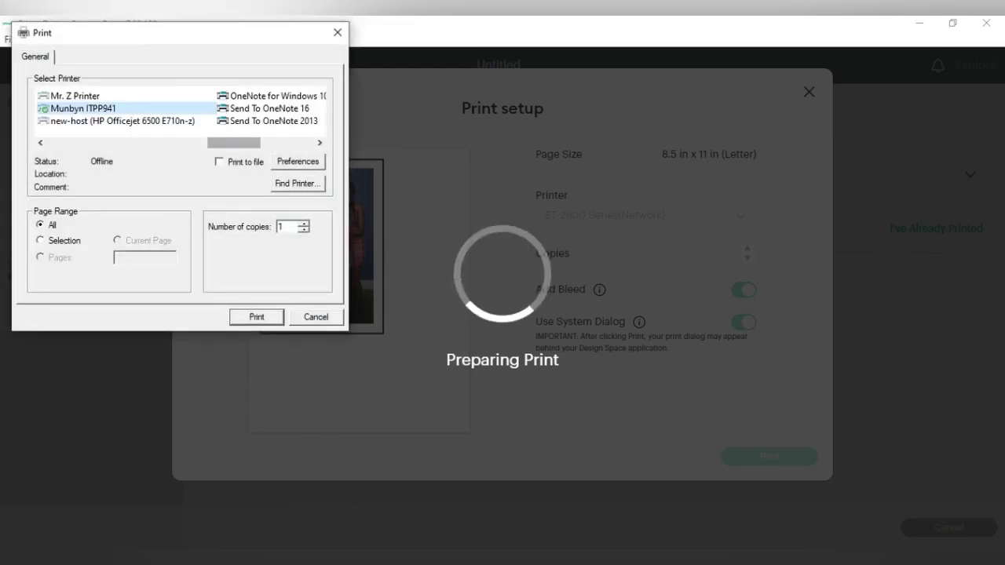
Set ET-2800 preferences to the Sub test preset, Portrait orientation, and Mirror Image off
drag(233, 142, 73, 142)
click(94, 108)
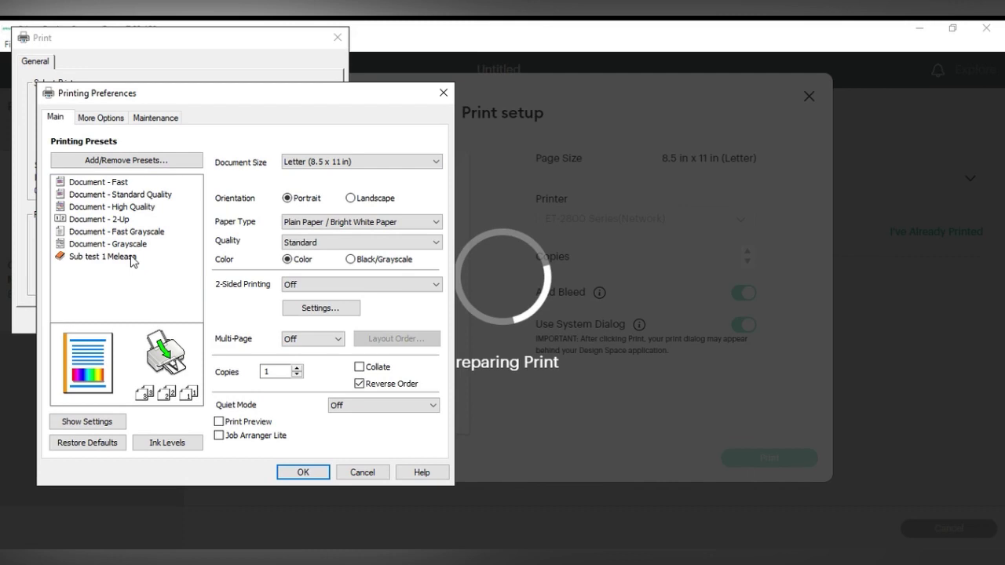
click(131, 258)
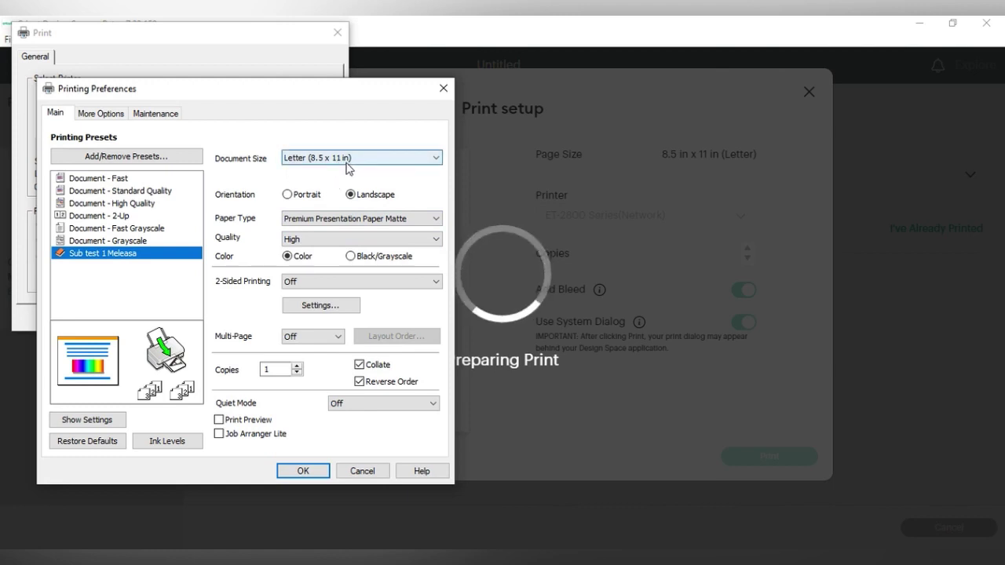
click(288, 195)
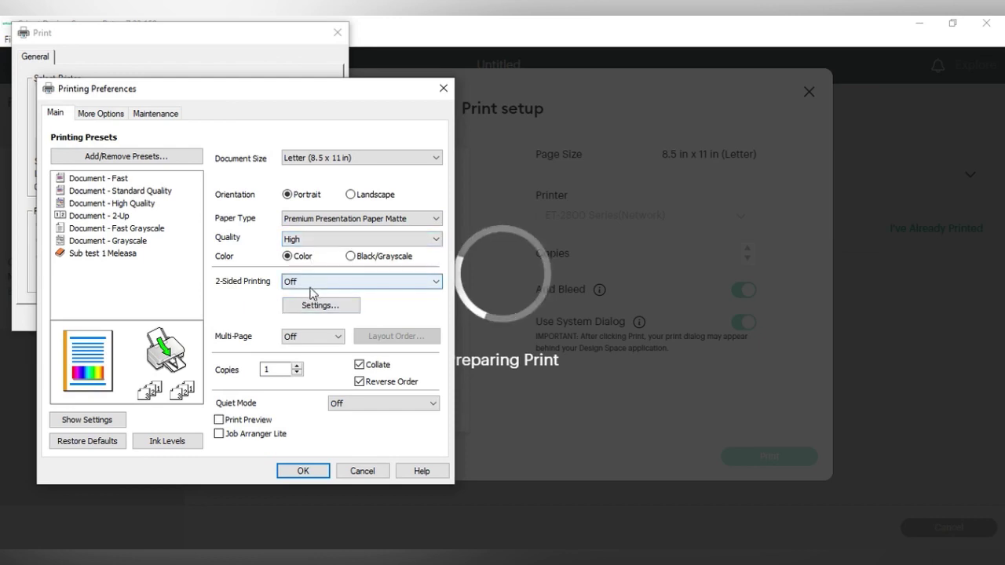
click(96, 115)
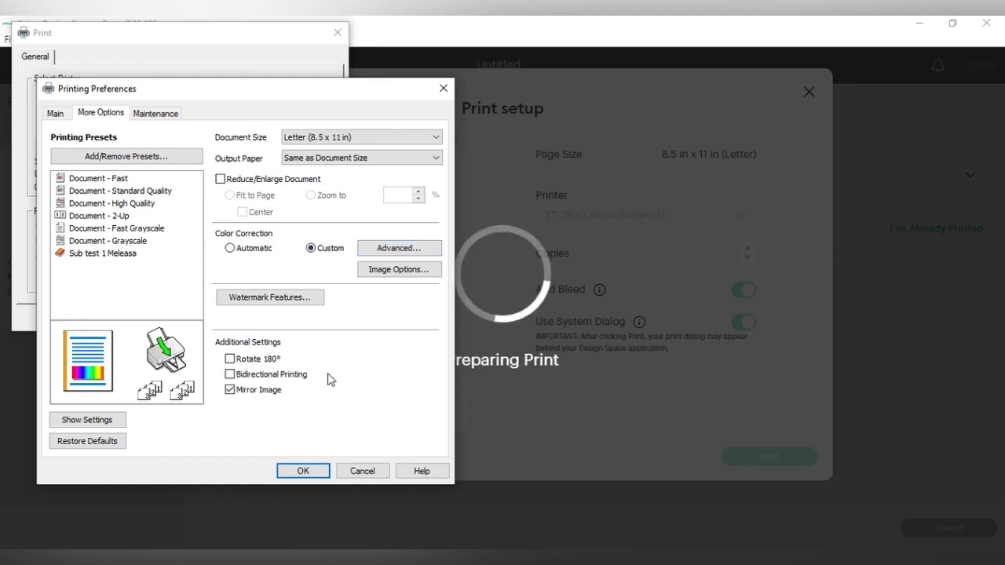
click(230, 390)
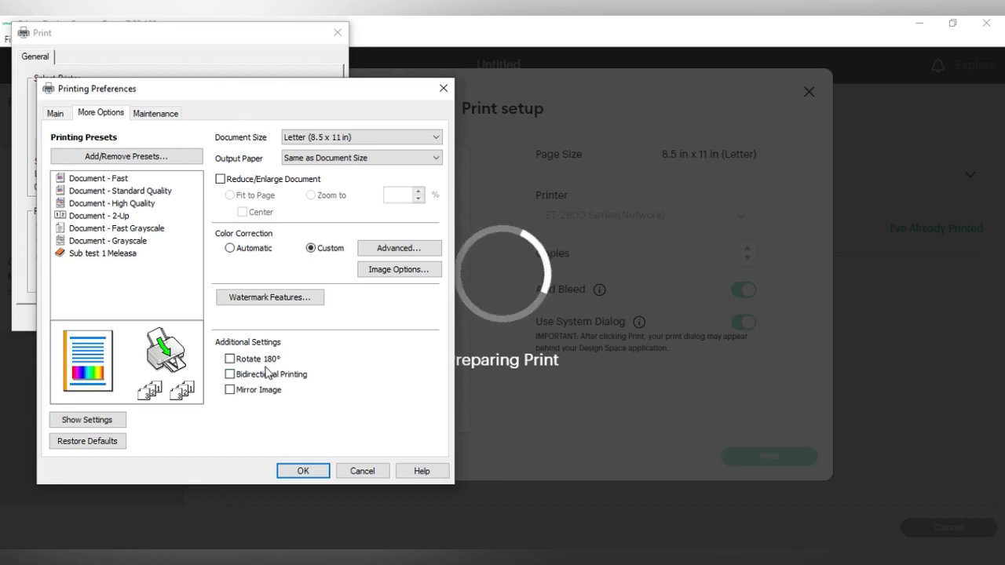
click(312, 471)
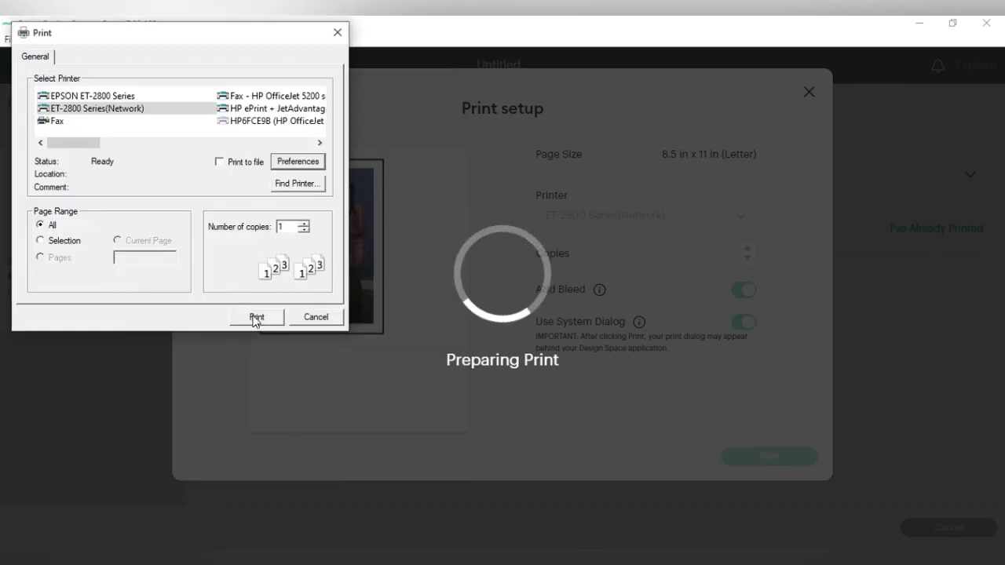
Confirm printing in the Windows Print dialog to send the photo to the Epson printer
click(255, 318)
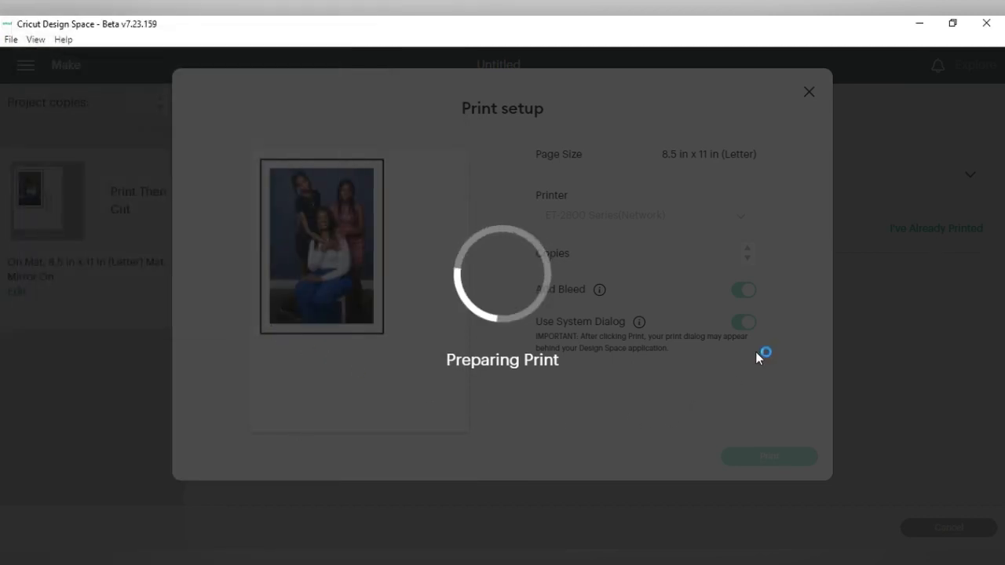